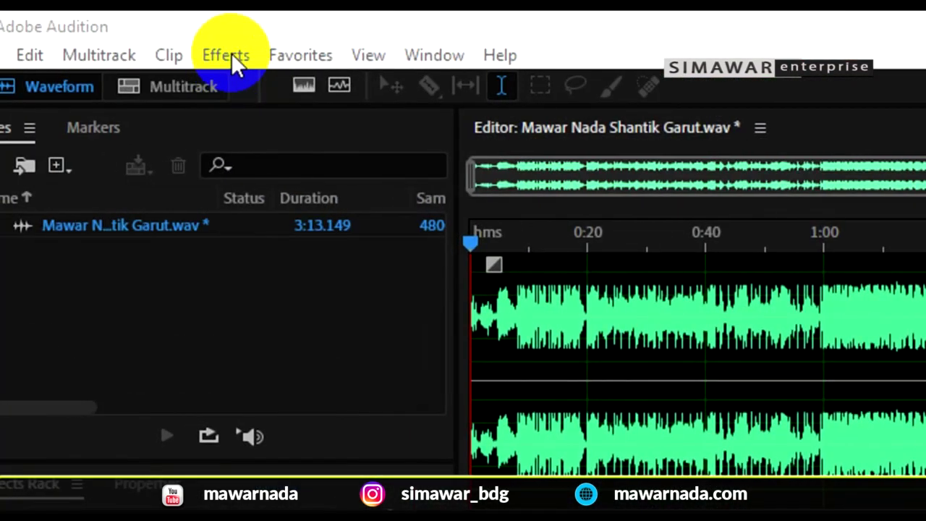
# - Open the Multiband Compressor effect and preview the song with the effect bypassed, stopping playback when done
pyautogui.click(231, 53)
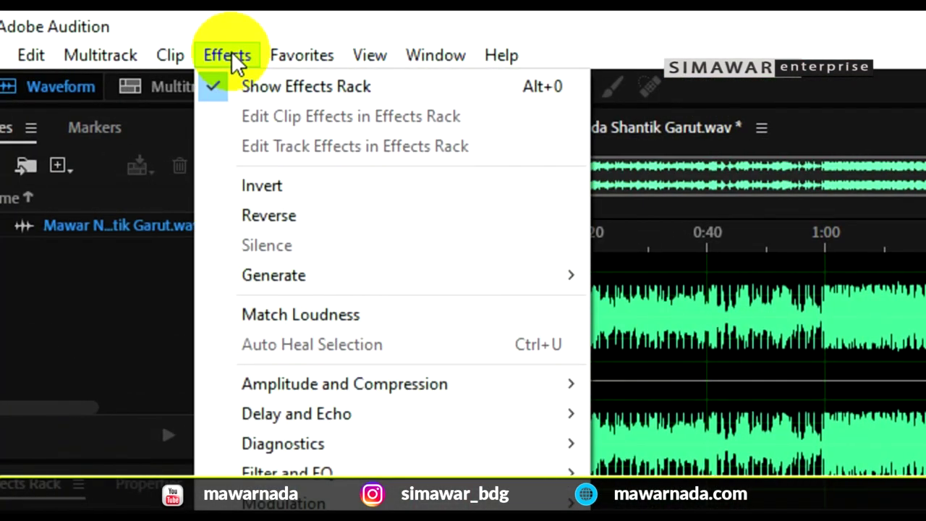
pyautogui.moveTo(270, 385)
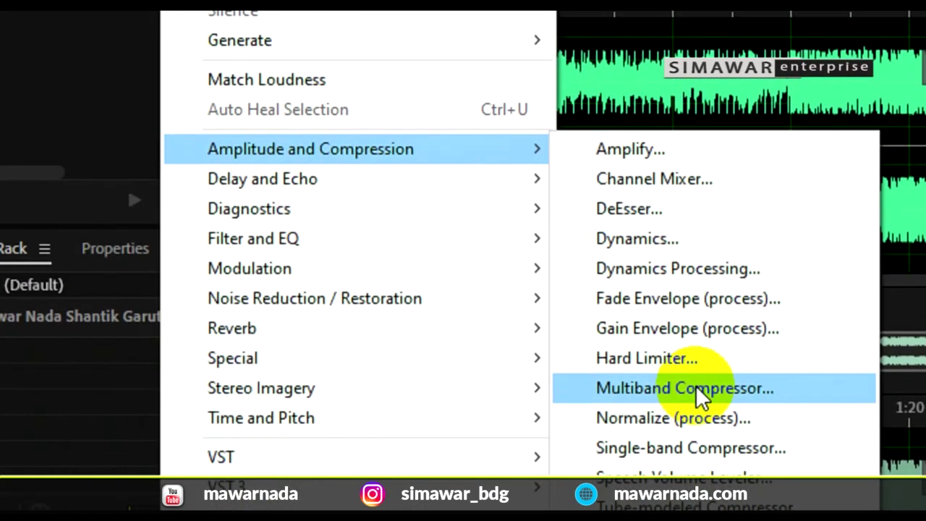
pyautogui.click(697, 387)
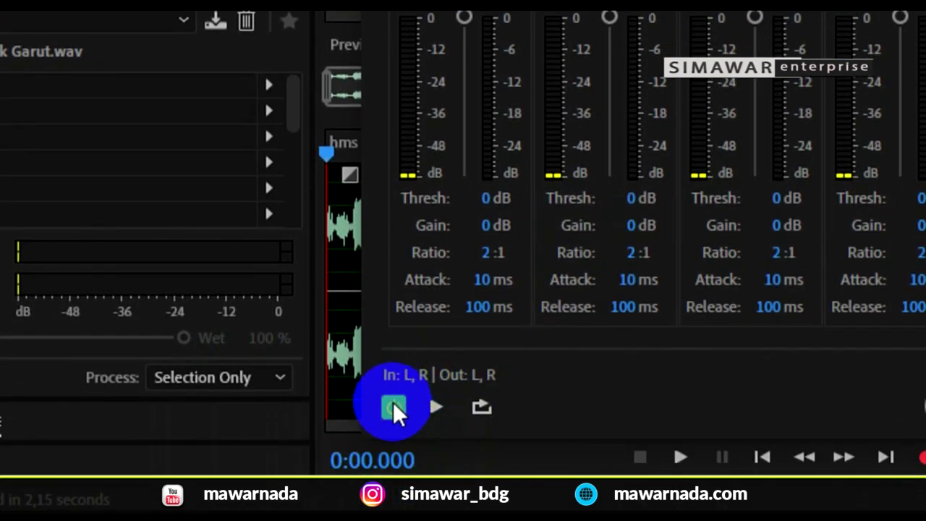
pyautogui.click(393, 407)
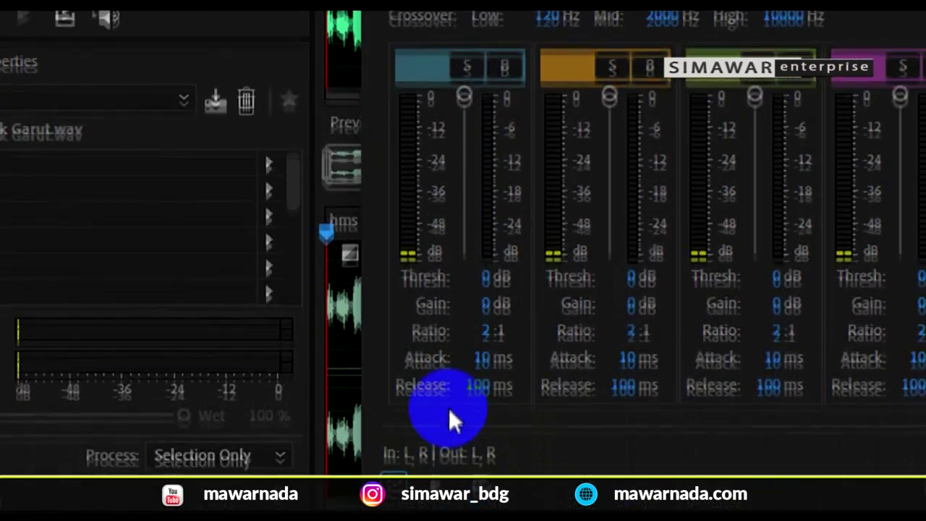
pyautogui.click(437, 408)
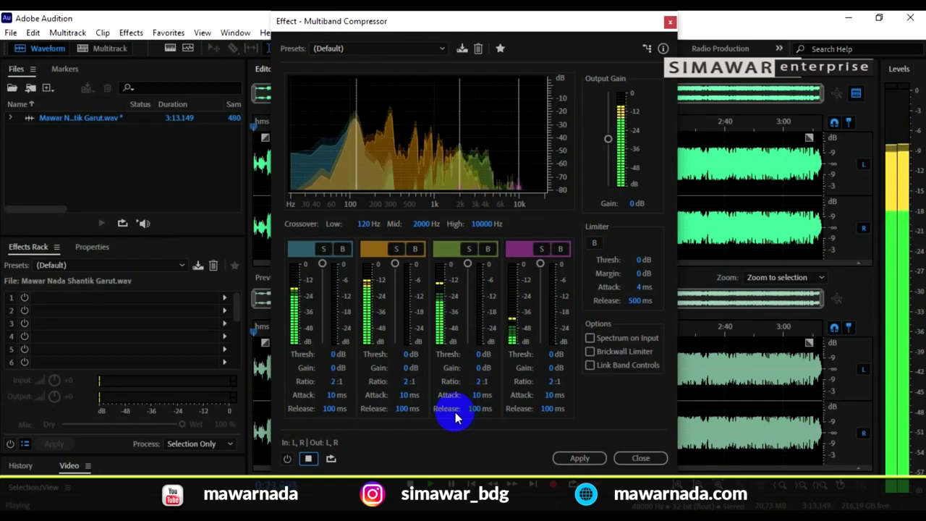
pyautogui.click(309, 459)
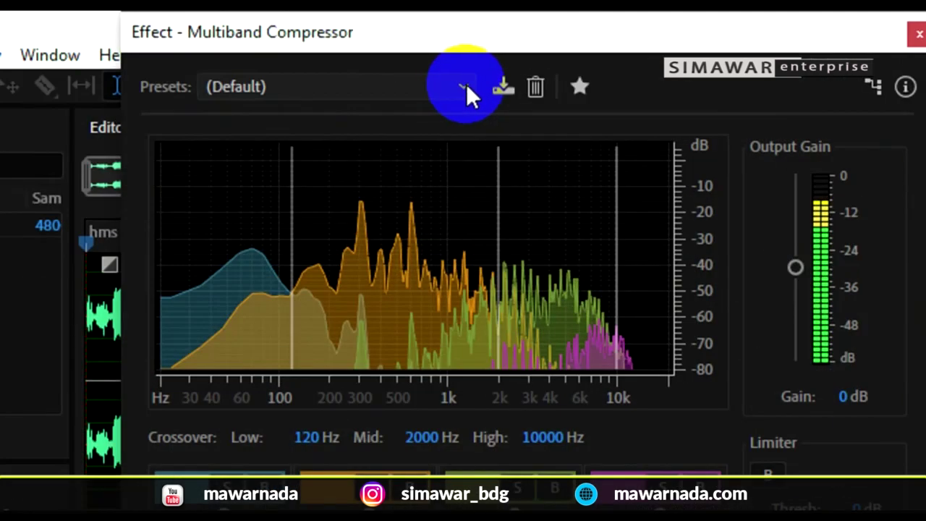
# - Load the Enhance Lows preset in the Multiband Compressor and preview the song with the effect switched on
pyautogui.click(464, 85)
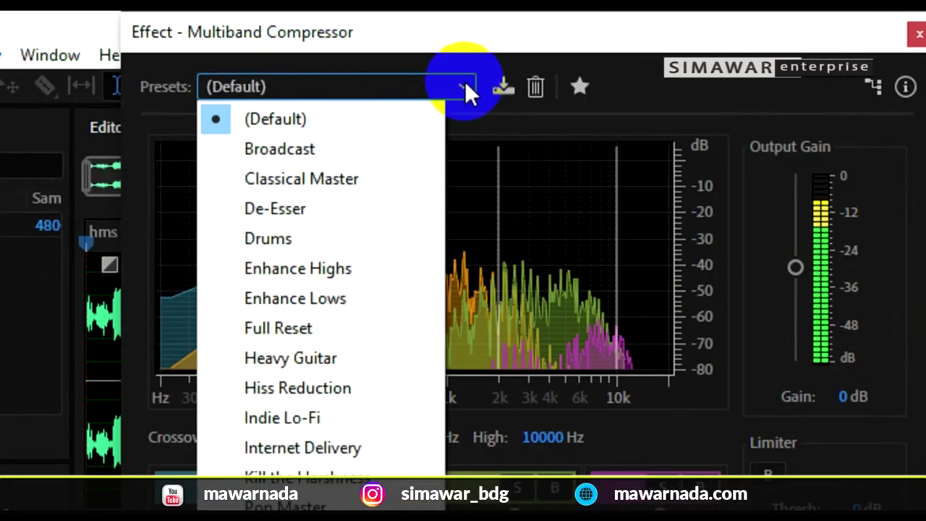
pyautogui.click(371, 297)
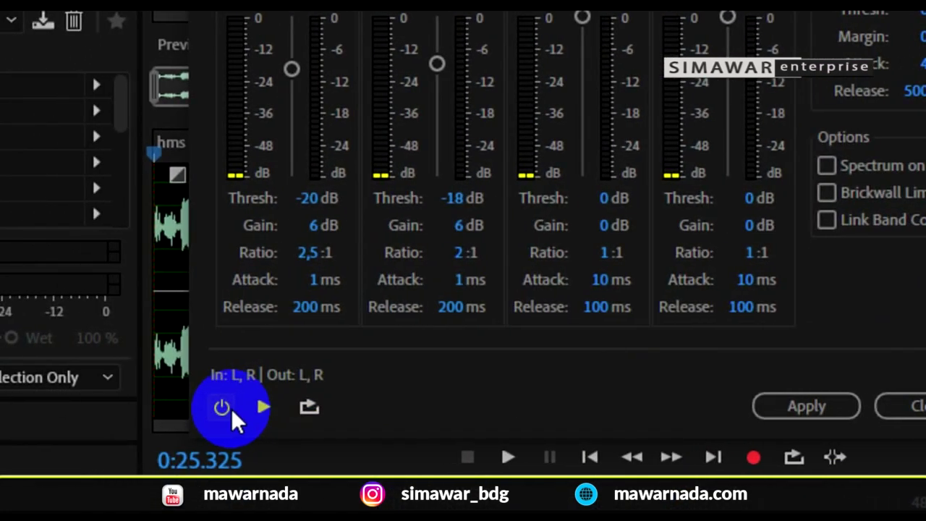
pyautogui.click(223, 409)
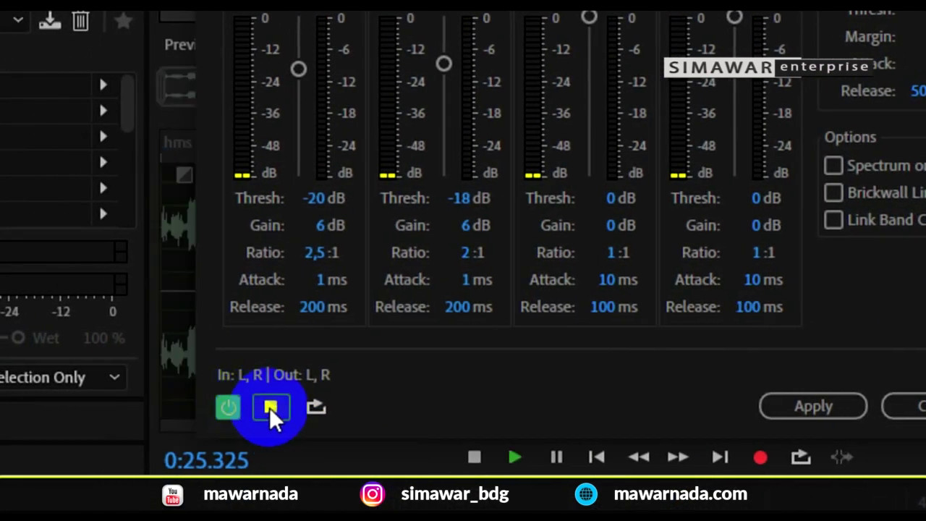
pyautogui.click(269, 408)
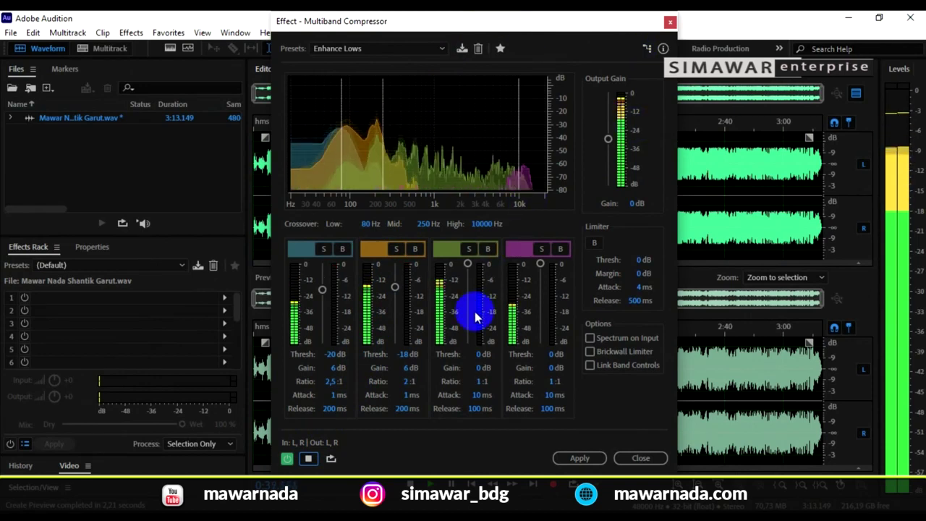
# - Compare the song with the Enhance Lows compression bypassed and re-enabled during playback, and stop the preview
pyautogui.click(285, 458)
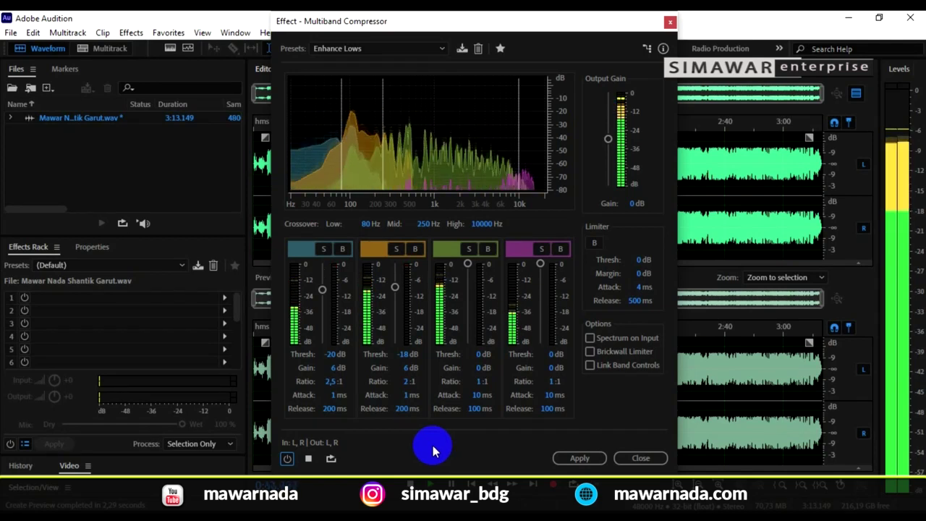
pyautogui.click(286, 458)
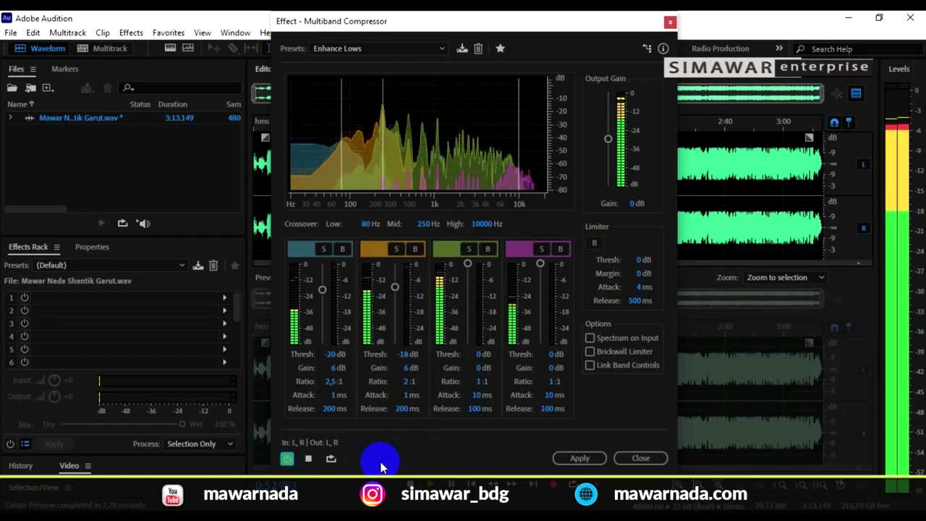
pyautogui.click(332, 461)
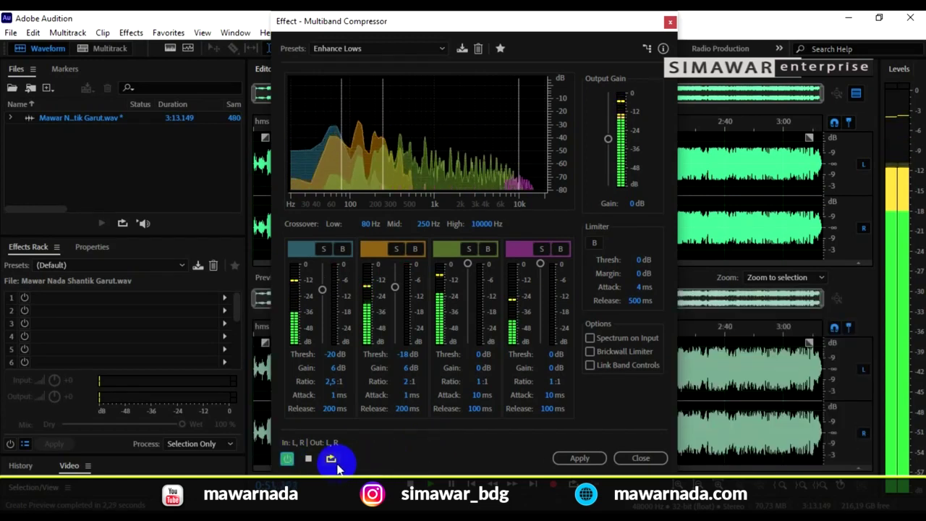
pyautogui.click(308, 459)
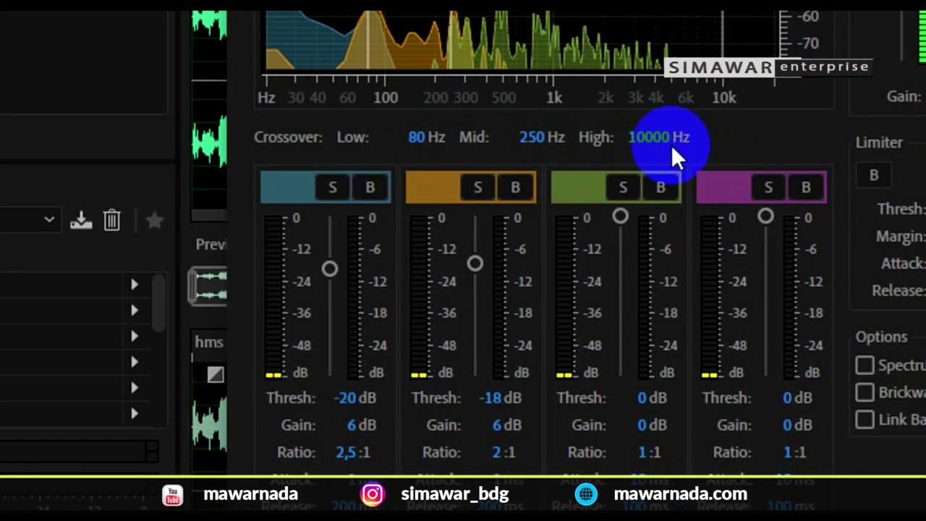
# - Set the low crossover frequency to 60 Hz and preview the result, stopping playback when done
pyautogui.click(420, 142)
pyautogui.moveTo(418, 137); pyautogui.dragTo(373, 145)
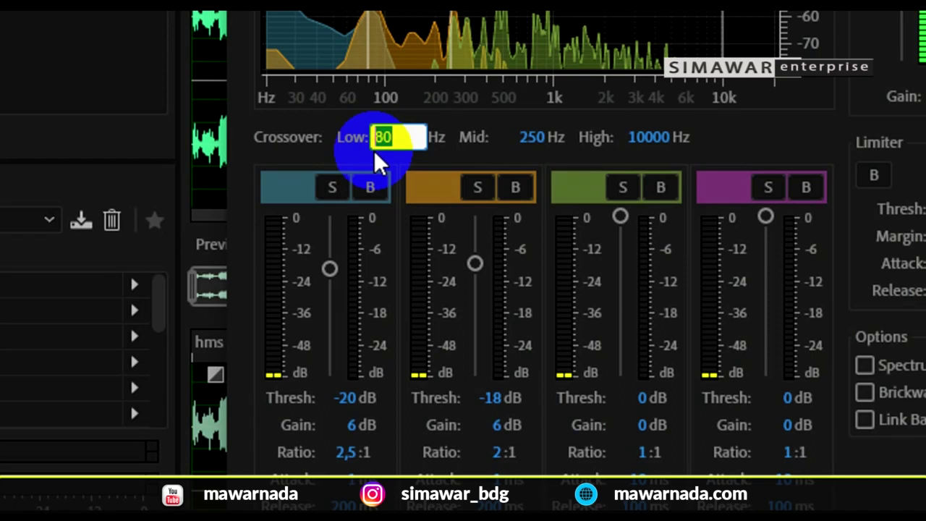
pyautogui.write('0')
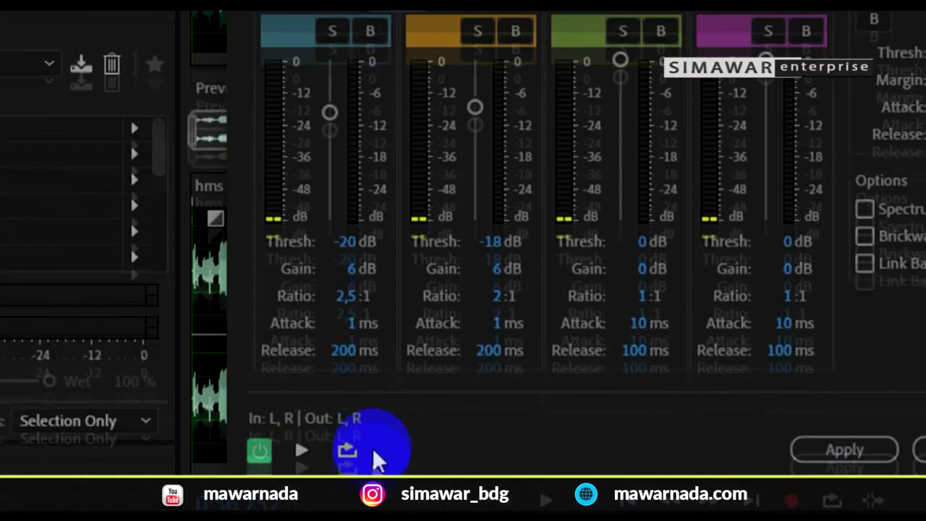
pyautogui.click(303, 407)
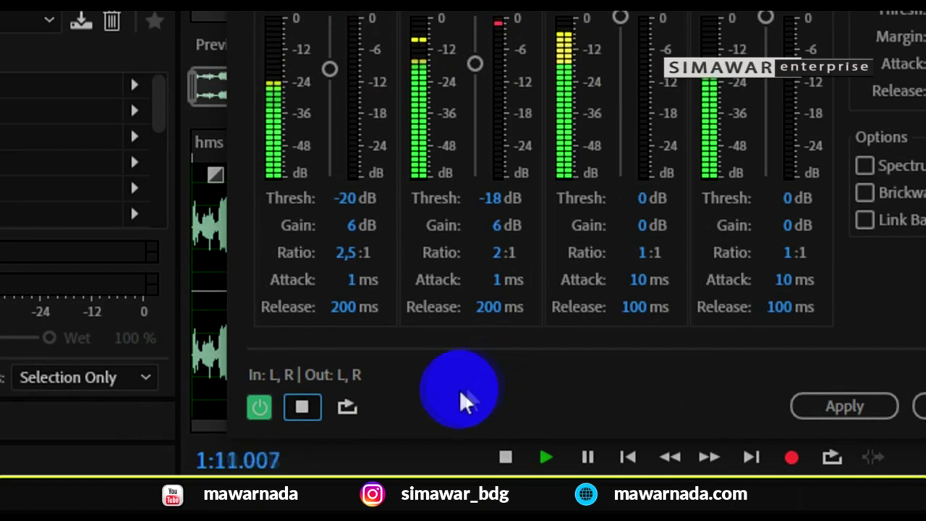
pyautogui.click(301, 405)
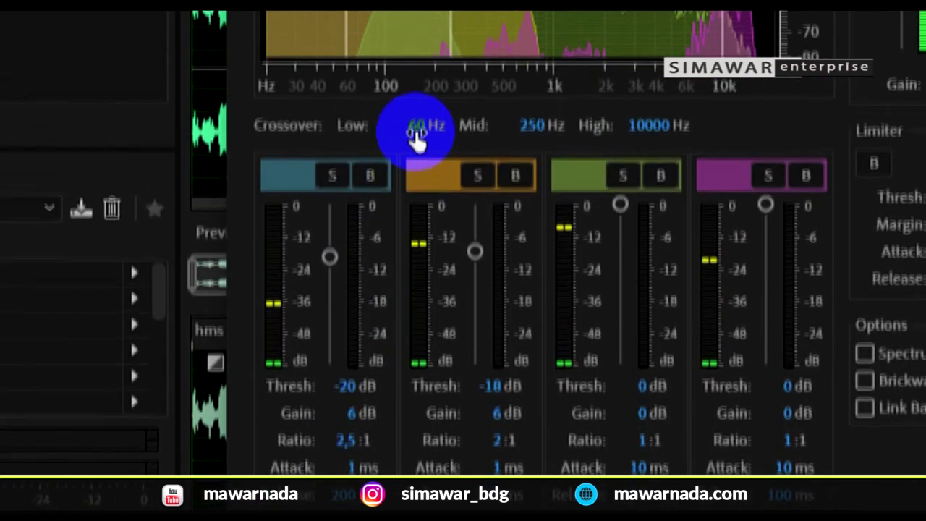
# - Set the low crossover frequency to 200 Hz and preview the result, stopping playback when done
pyautogui.click(417, 44)
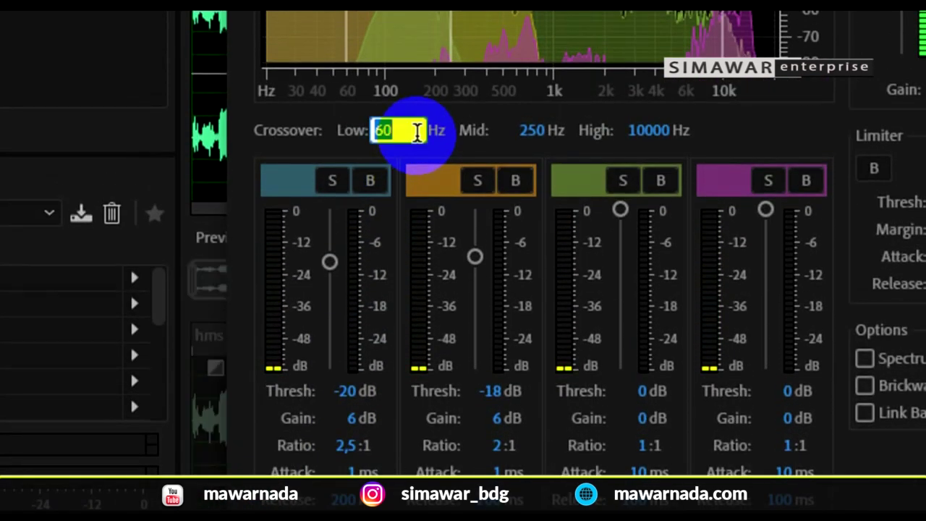
pyautogui.write('200')
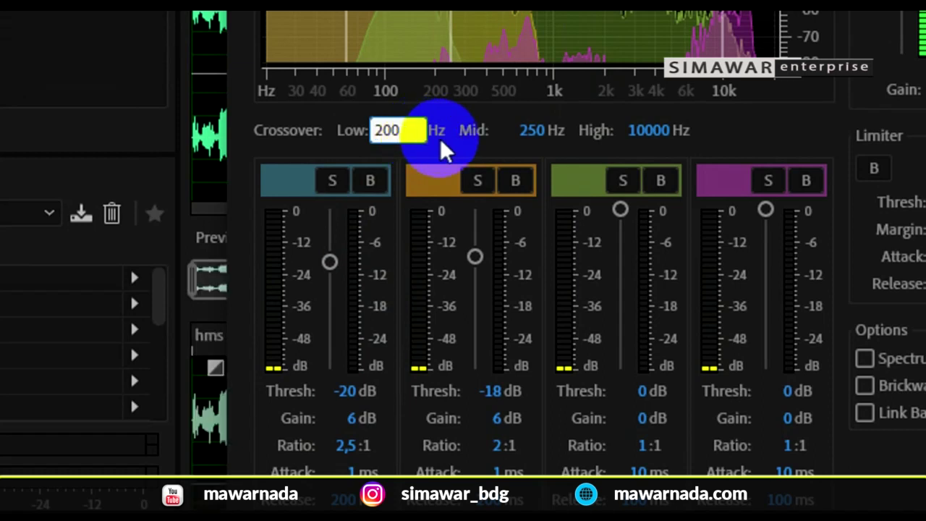
pyautogui.scroll(-5, 463, 417)
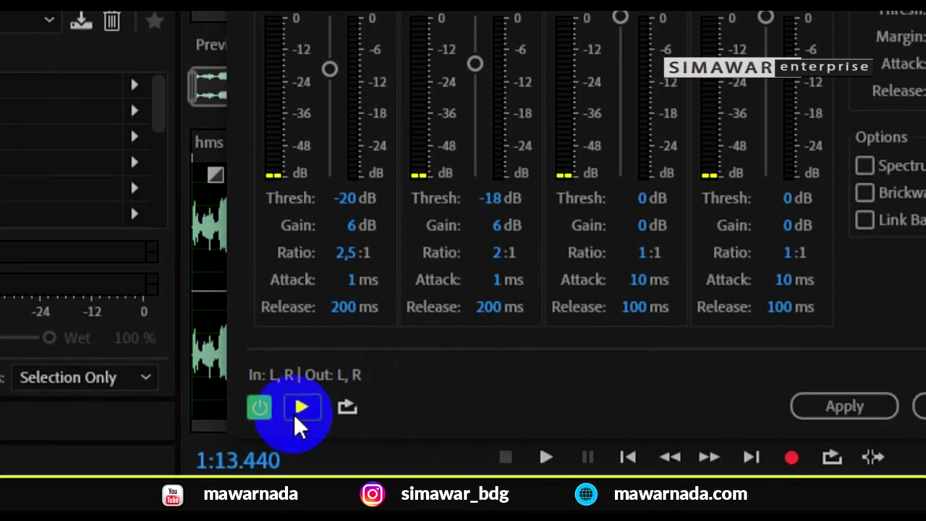
pyautogui.click(297, 412)
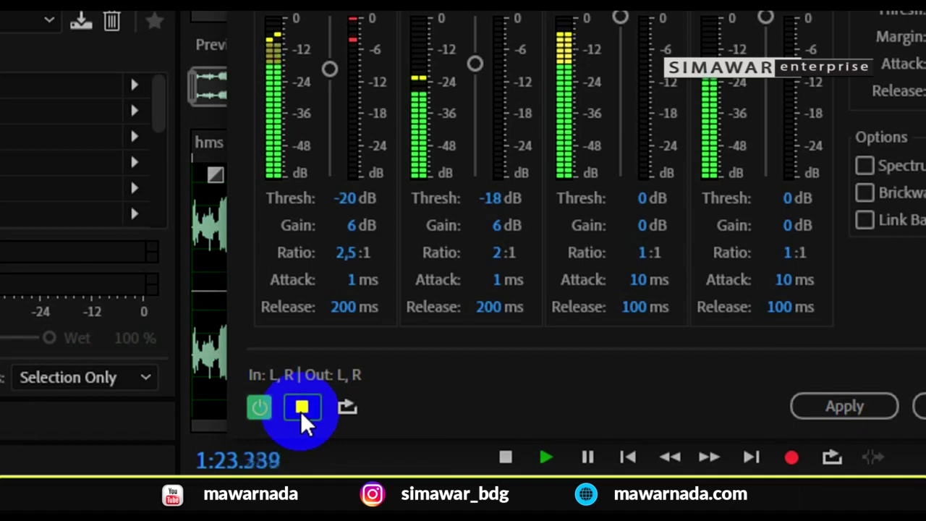
pyautogui.click(301, 408)
# - Set the low crossover frequency to 100 Hz and start the preview
pyautogui.click(409, 137)
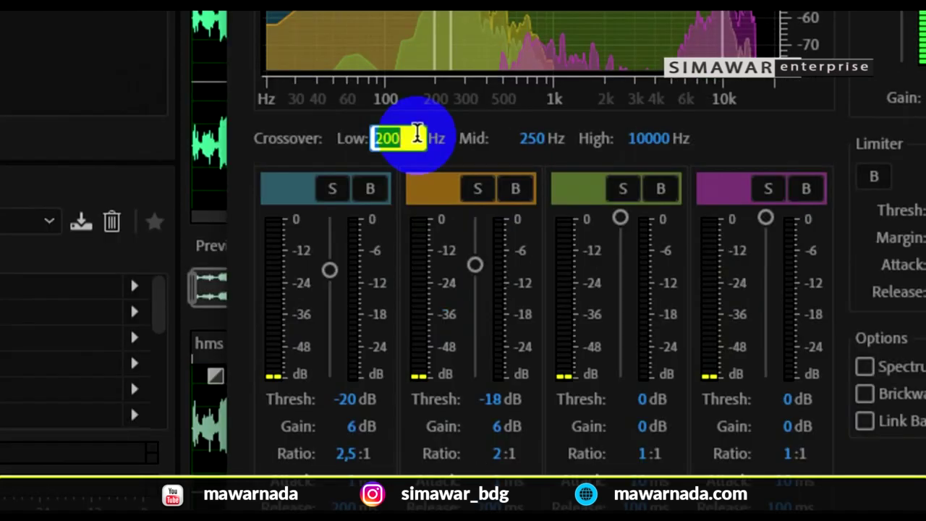
pyautogui.write('10')
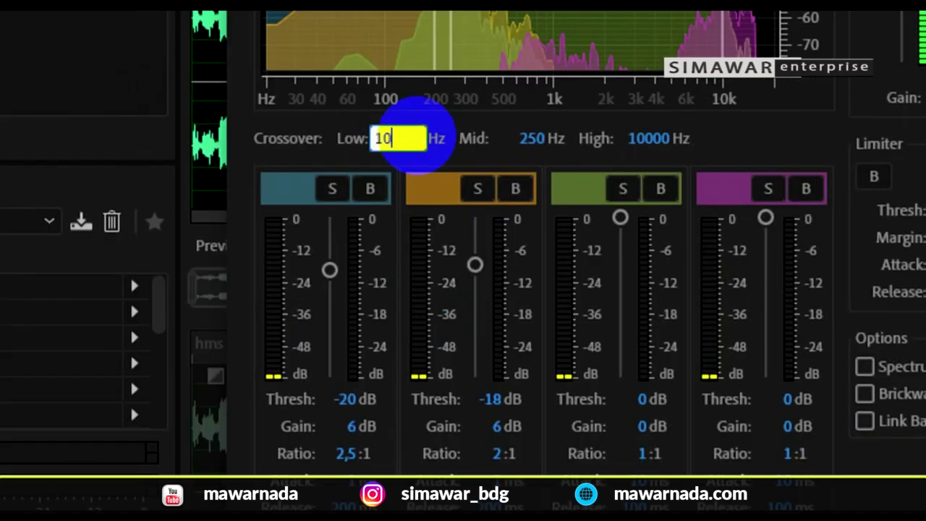
pyautogui.write('0')
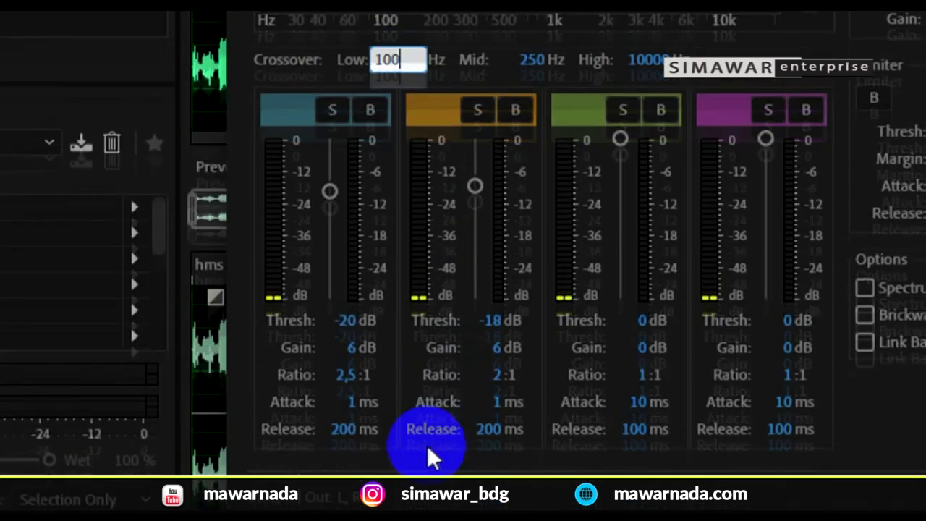
pyautogui.click(304, 408)
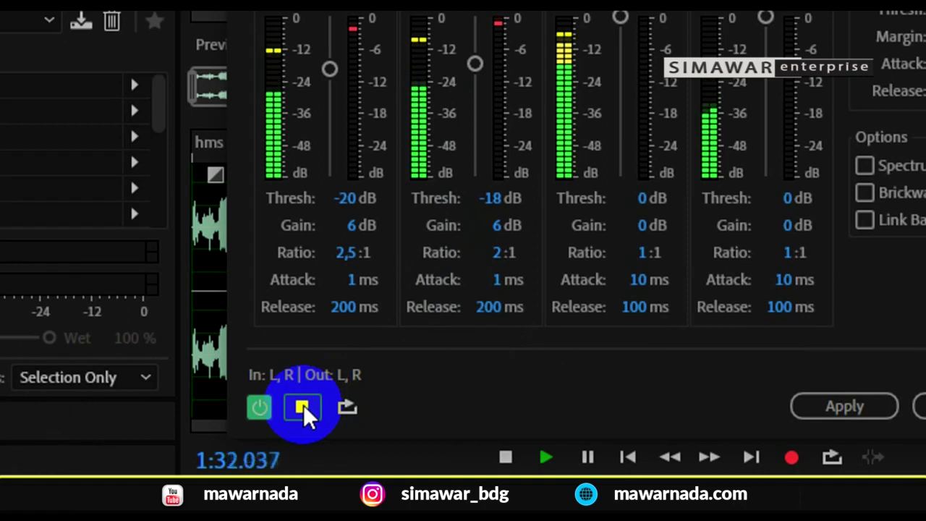
# - Compare the playing song with the compressor bypassed and re-enabled, stop the preview, and close the effect without applying it
pyautogui.click(260, 406)
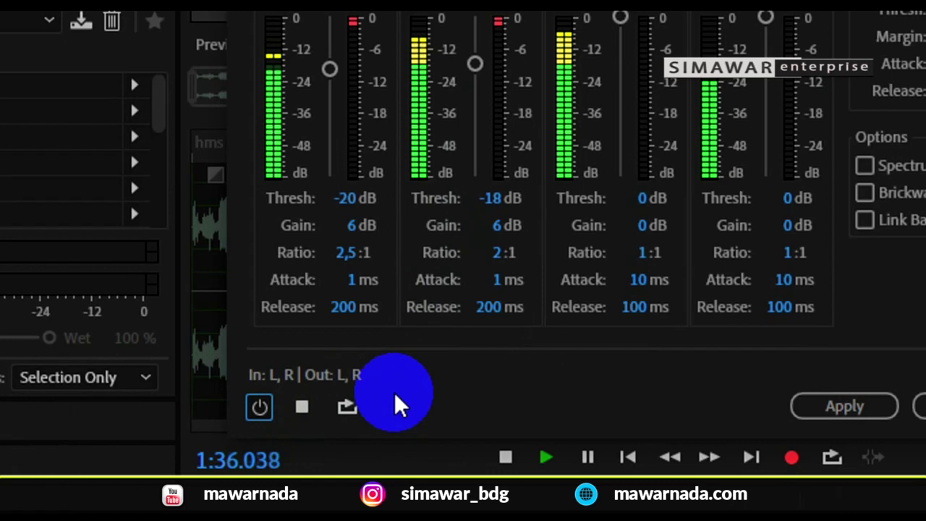
pyautogui.click(263, 404)
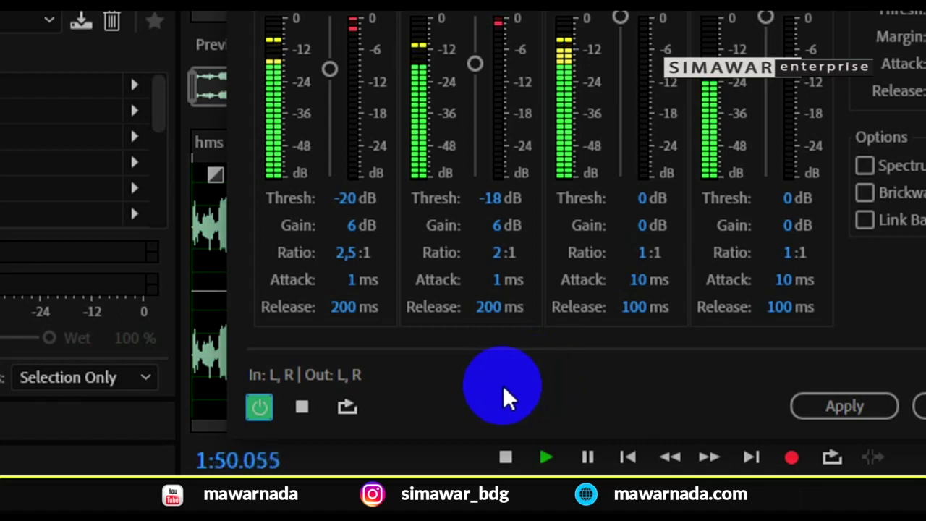
pyautogui.click(297, 407)
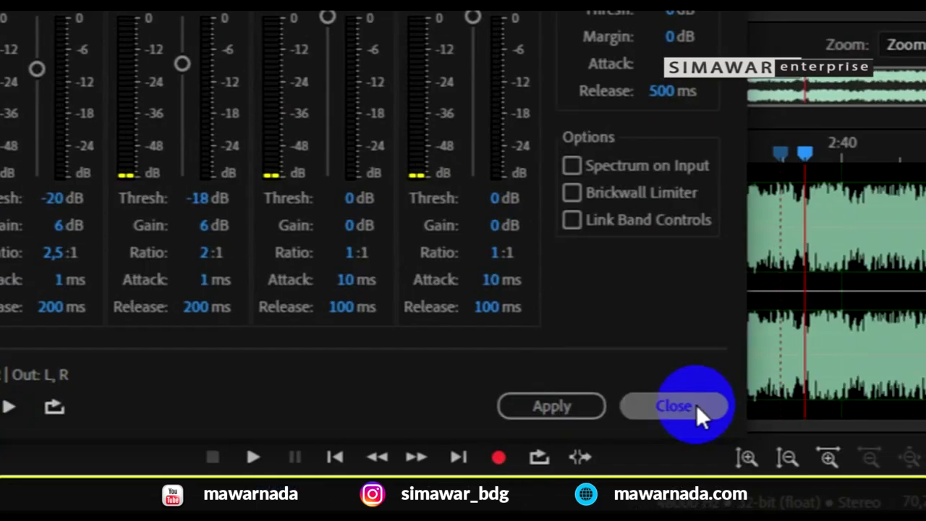
pyautogui.click(648, 460)
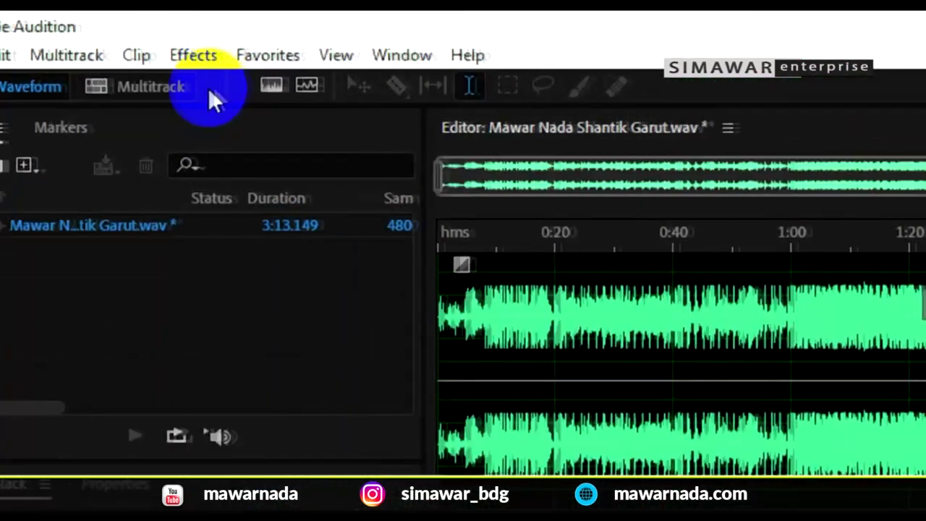
# - Open the Center Channel Extractor effect from the Stereo Imagery group and preview the song with the effect bypassed
pyautogui.click(194, 54)
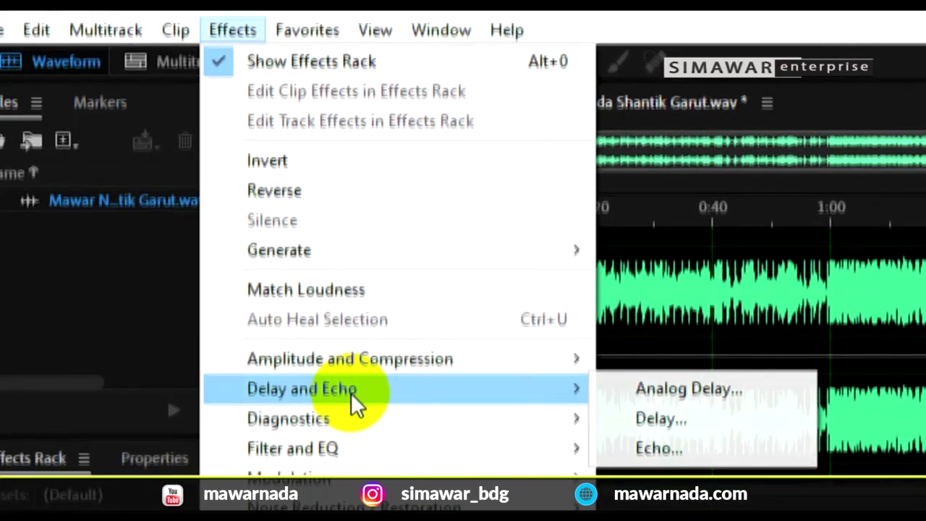
pyautogui.moveTo(345, 445)
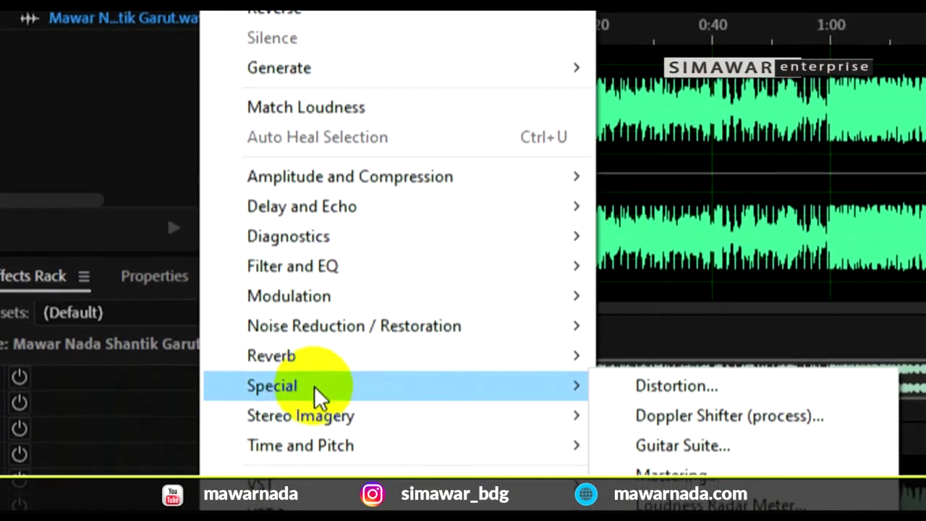
pyautogui.moveTo(313, 389)
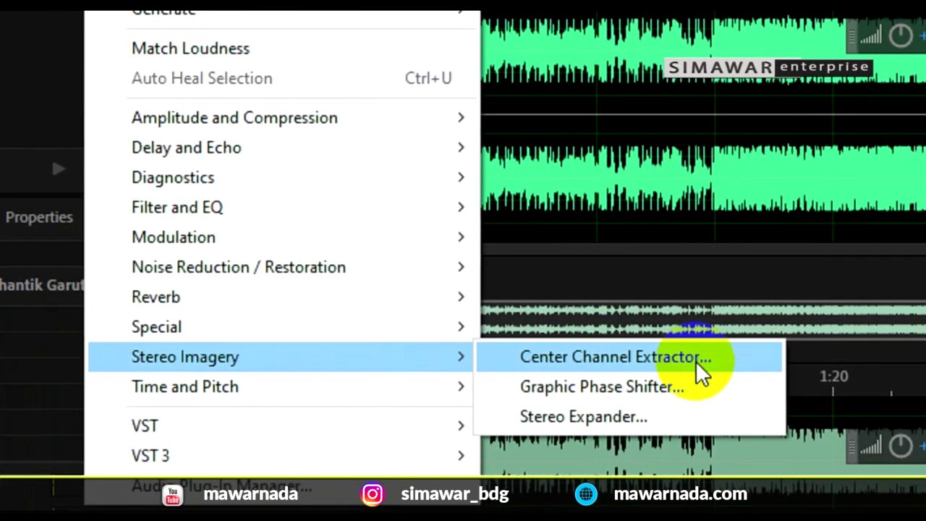
pyautogui.click(696, 360)
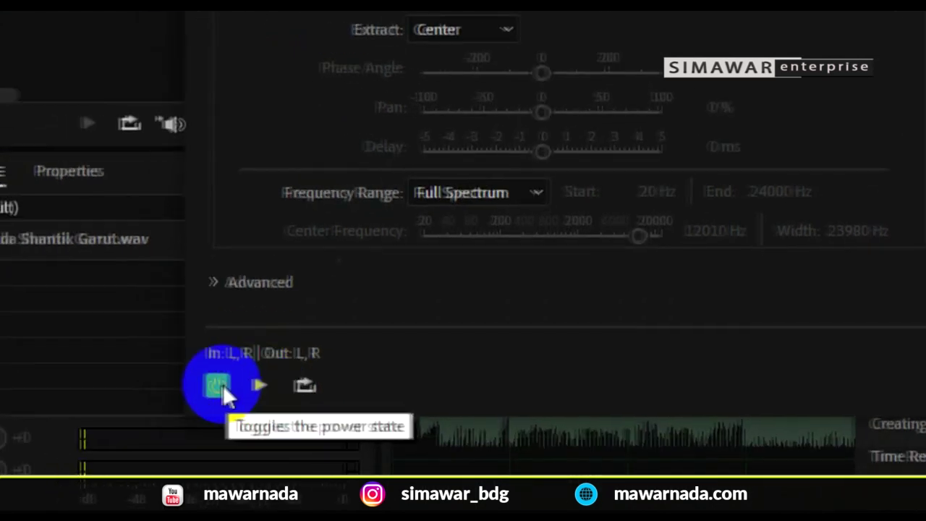
pyautogui.click(184, 409)
pyautogui.click(269, 388)
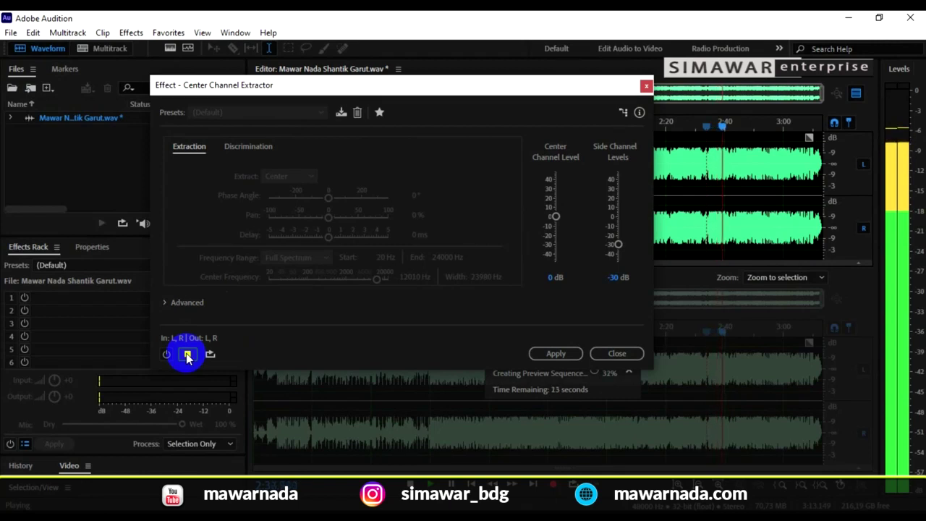
# - Stop the preview and load the Boost Center Channel Bass preset in the Center Channel Extractor
pyautogui.click(188, 354)
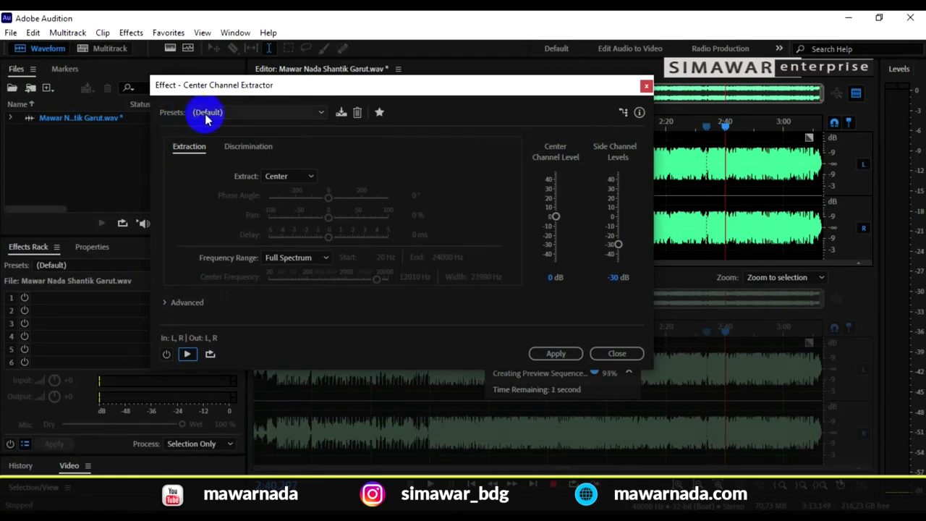
pyautogui.click(321, 114)
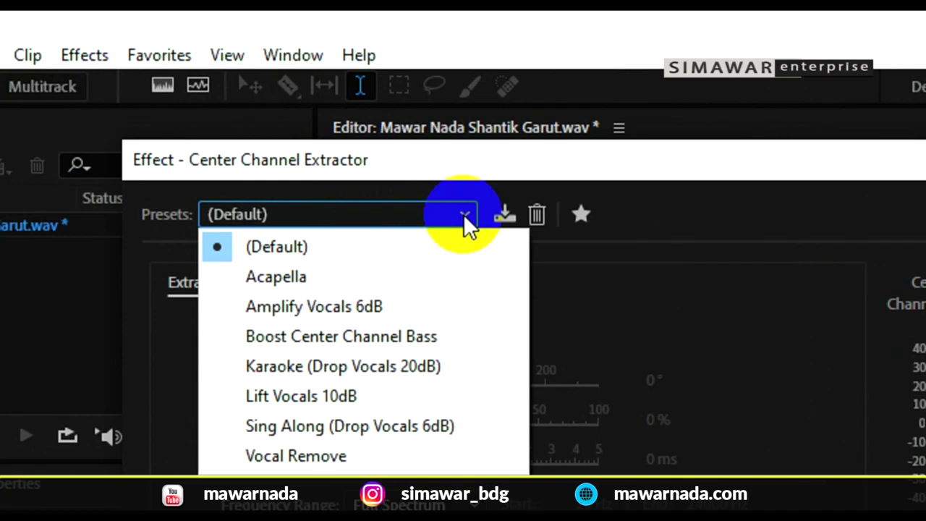
pyautogui.click(446, 338)
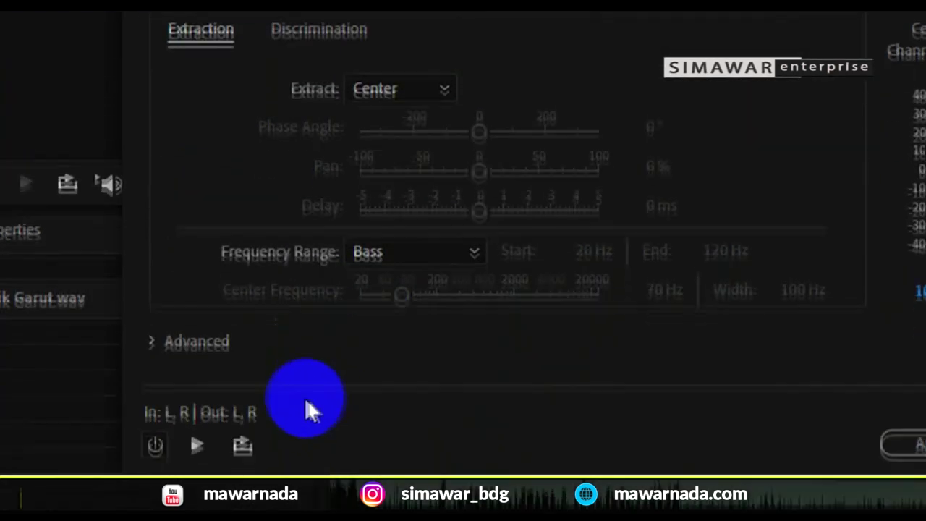
# - Switch the effect on while previewing the song to hear the bass boost, and stop playback when done
pyautogui.click(229, 383)
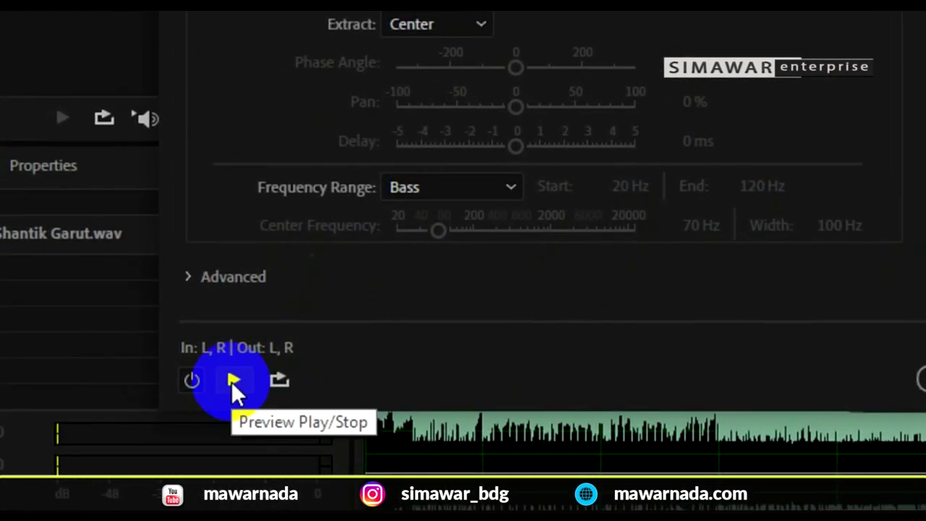
pyautogui.click(191, 380)
pyautogui.click(270, 380)
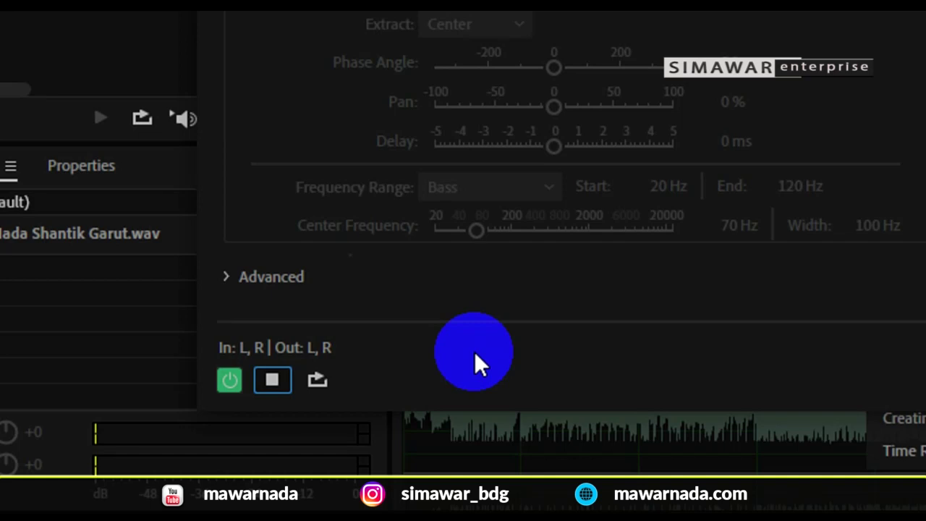
pyautogui.click(272, 373)
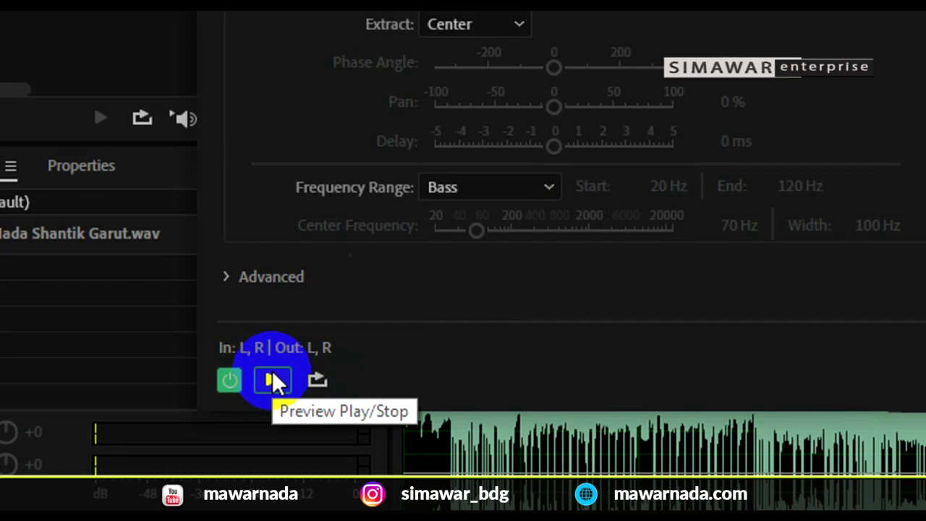
pyautogui.click(275, 370)
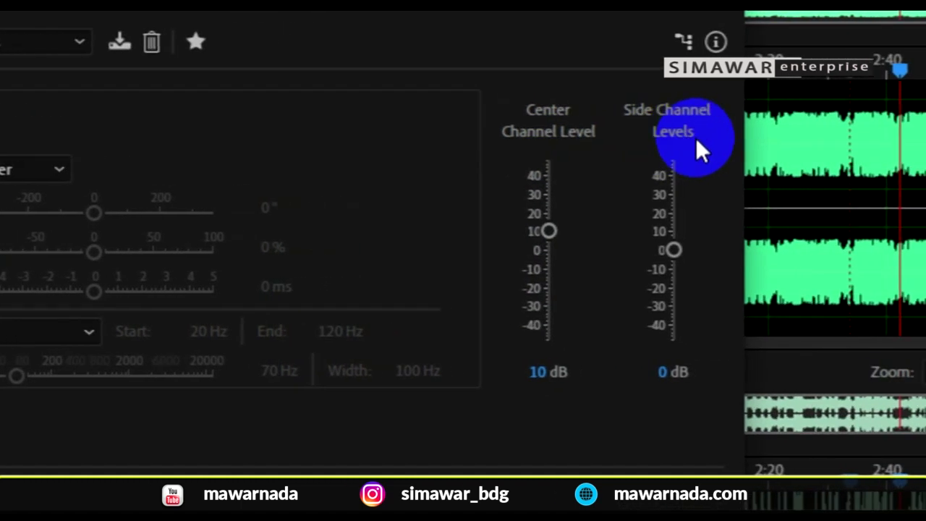
# - Set the center channel level to 9 dB and start the preview
pyautogui.click(534, 382)
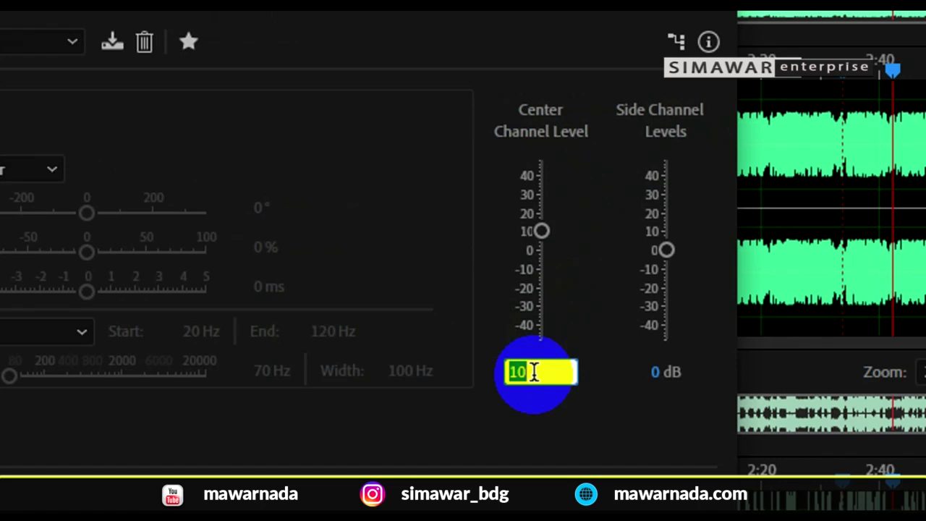
pyautogui.write('9')
pyautogui.press('Return')
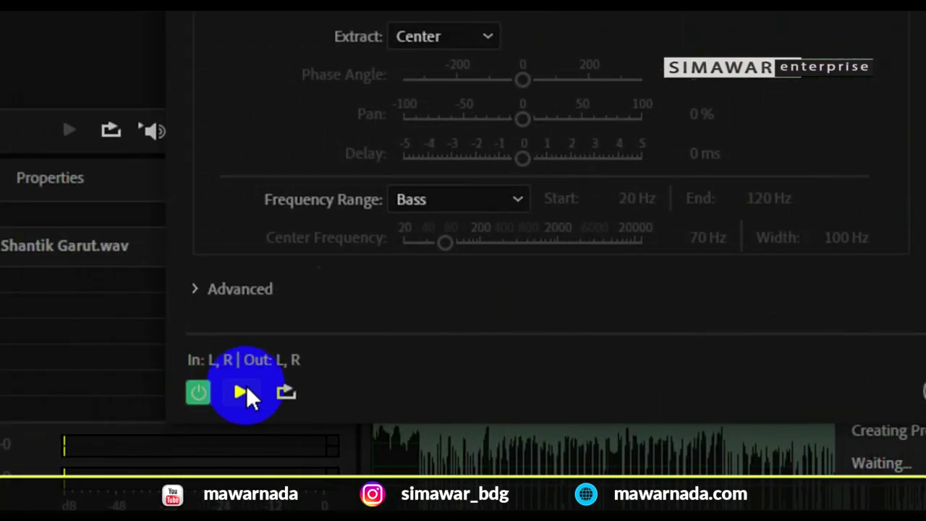
pyautogui.click(246, 389)
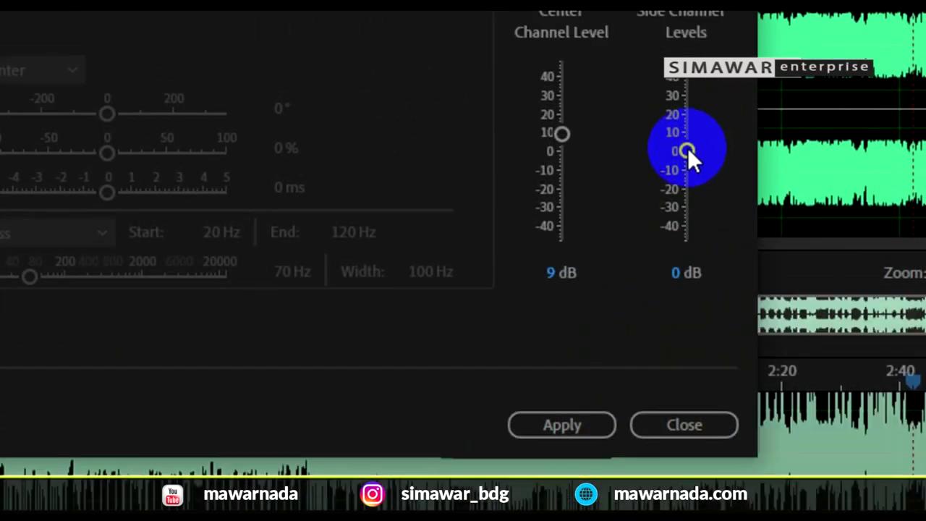
# - Set the side channel level to -1 dB while the preview is running
pyautogui.moveTo(687, 148); pyautogui.dragTo(687, 154)
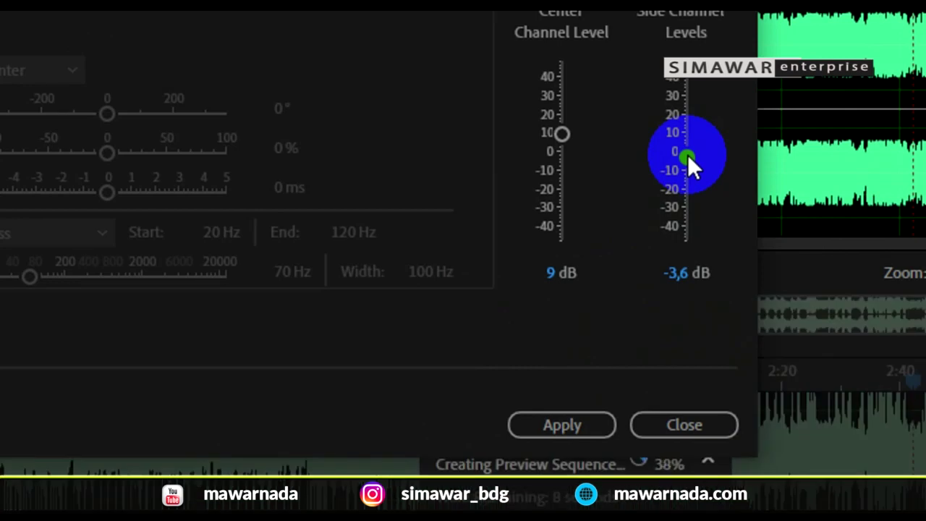
pyautogui.click(678, 269)
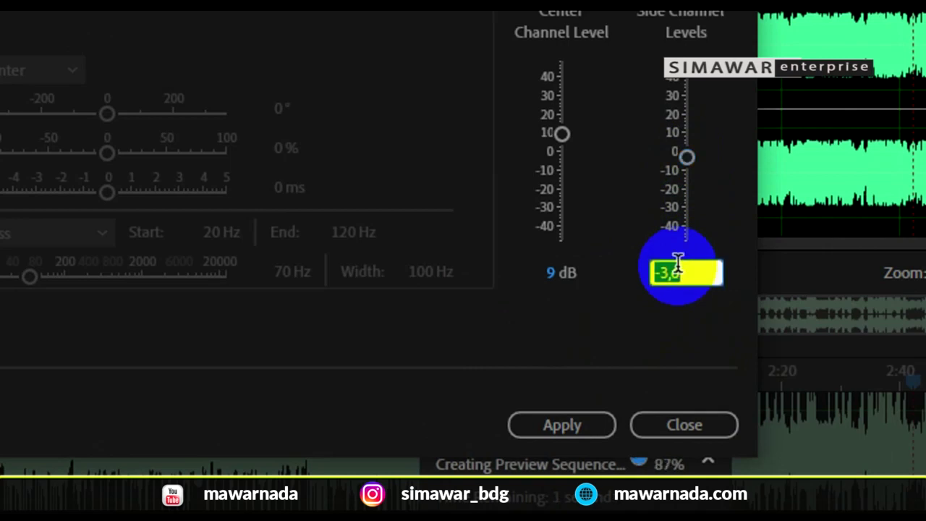
pyautogui.write('-1')
pyautogui.click(638, 322)
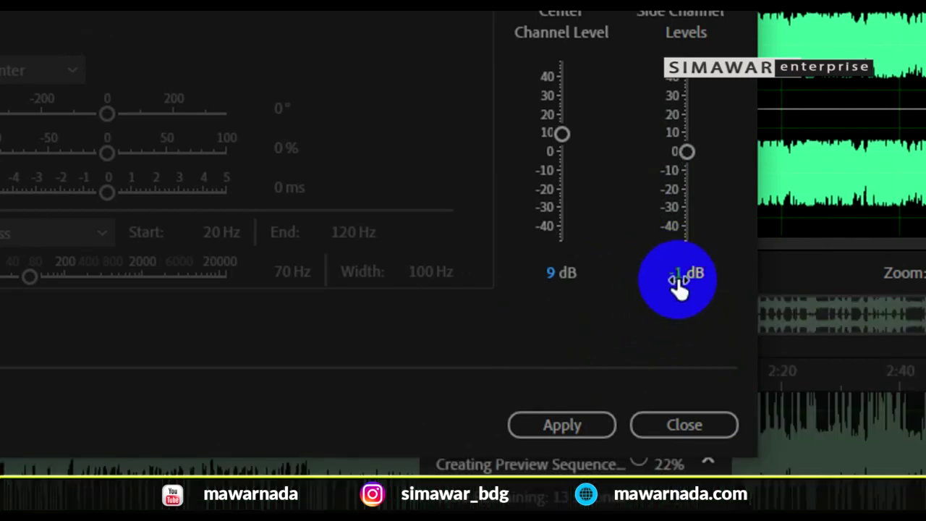
pyautogui.click(578, 415)
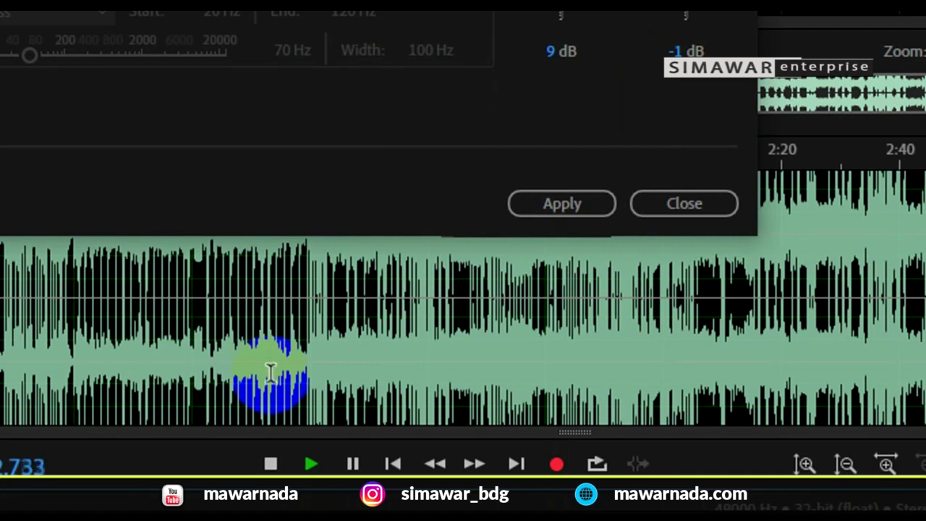
# - Play the song, adjust the center channel level to about 7.5 dB while listening, and stop the preview
pyautogui.click(311, 464)
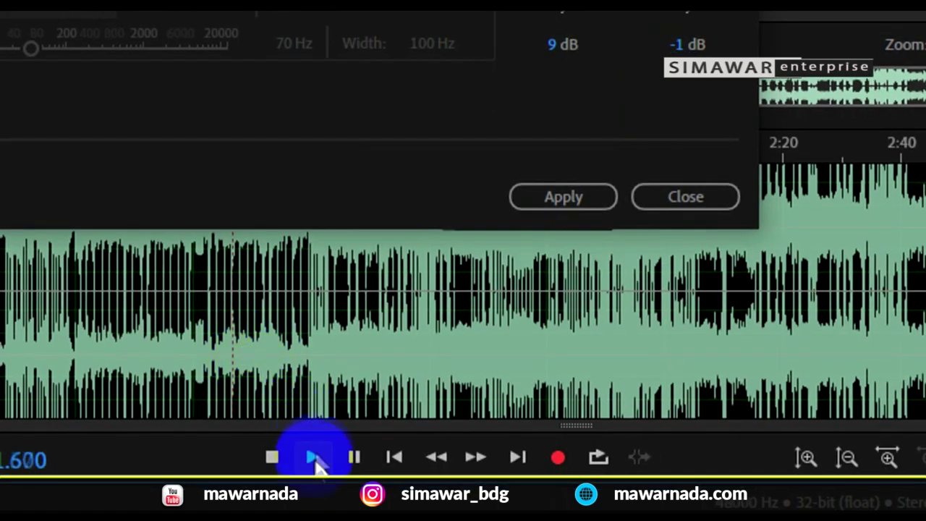
pyautogui.click(313, 457)
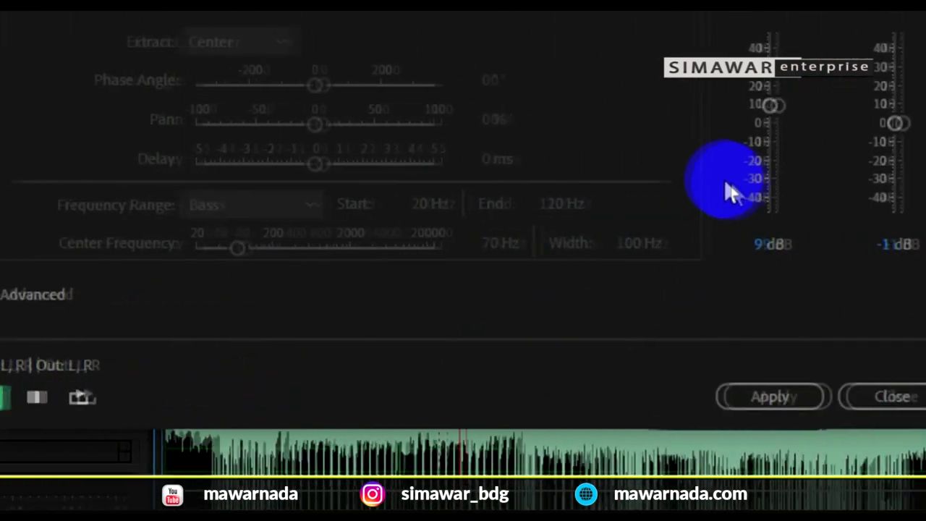
pyautogui.moveTo(686, 138); pyautogui.dragTo(686, 140)
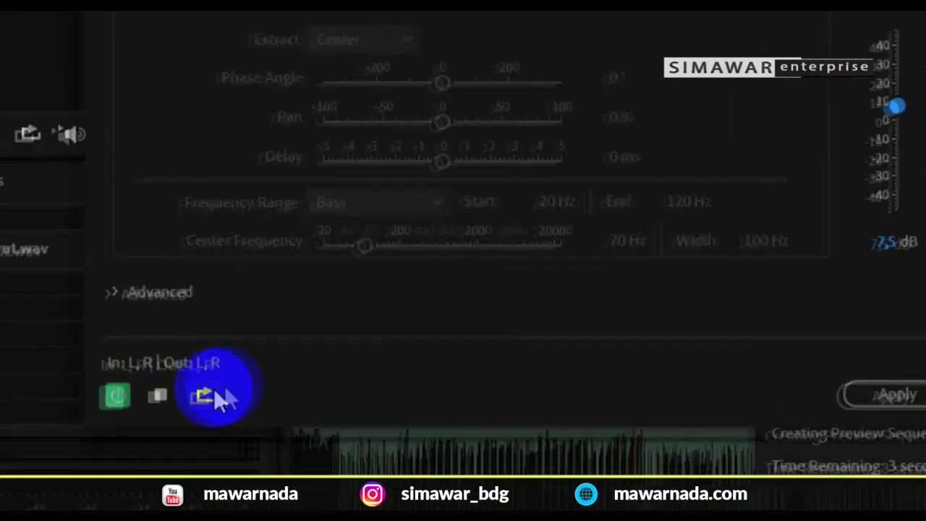
pyautogui.click(230, 387)
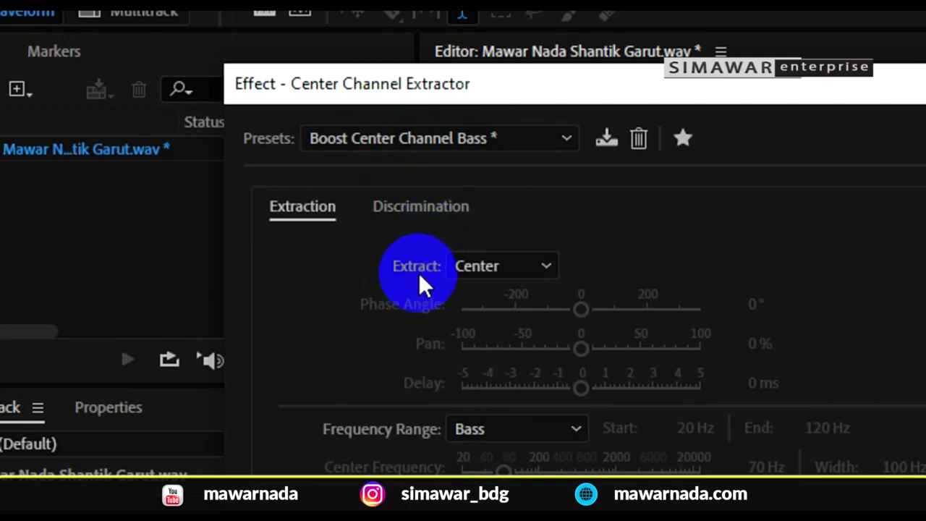
pyautogui.click(546, 269)
pyautogui.click(545, 268)
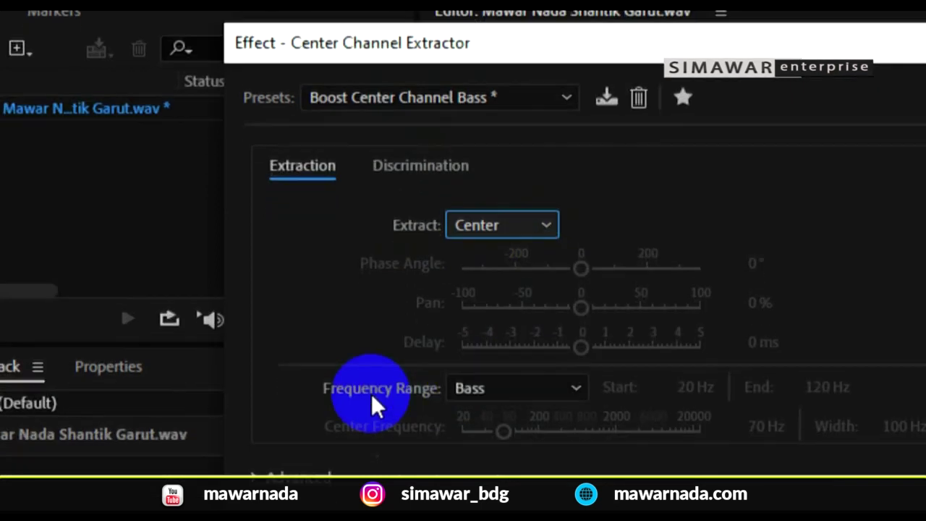